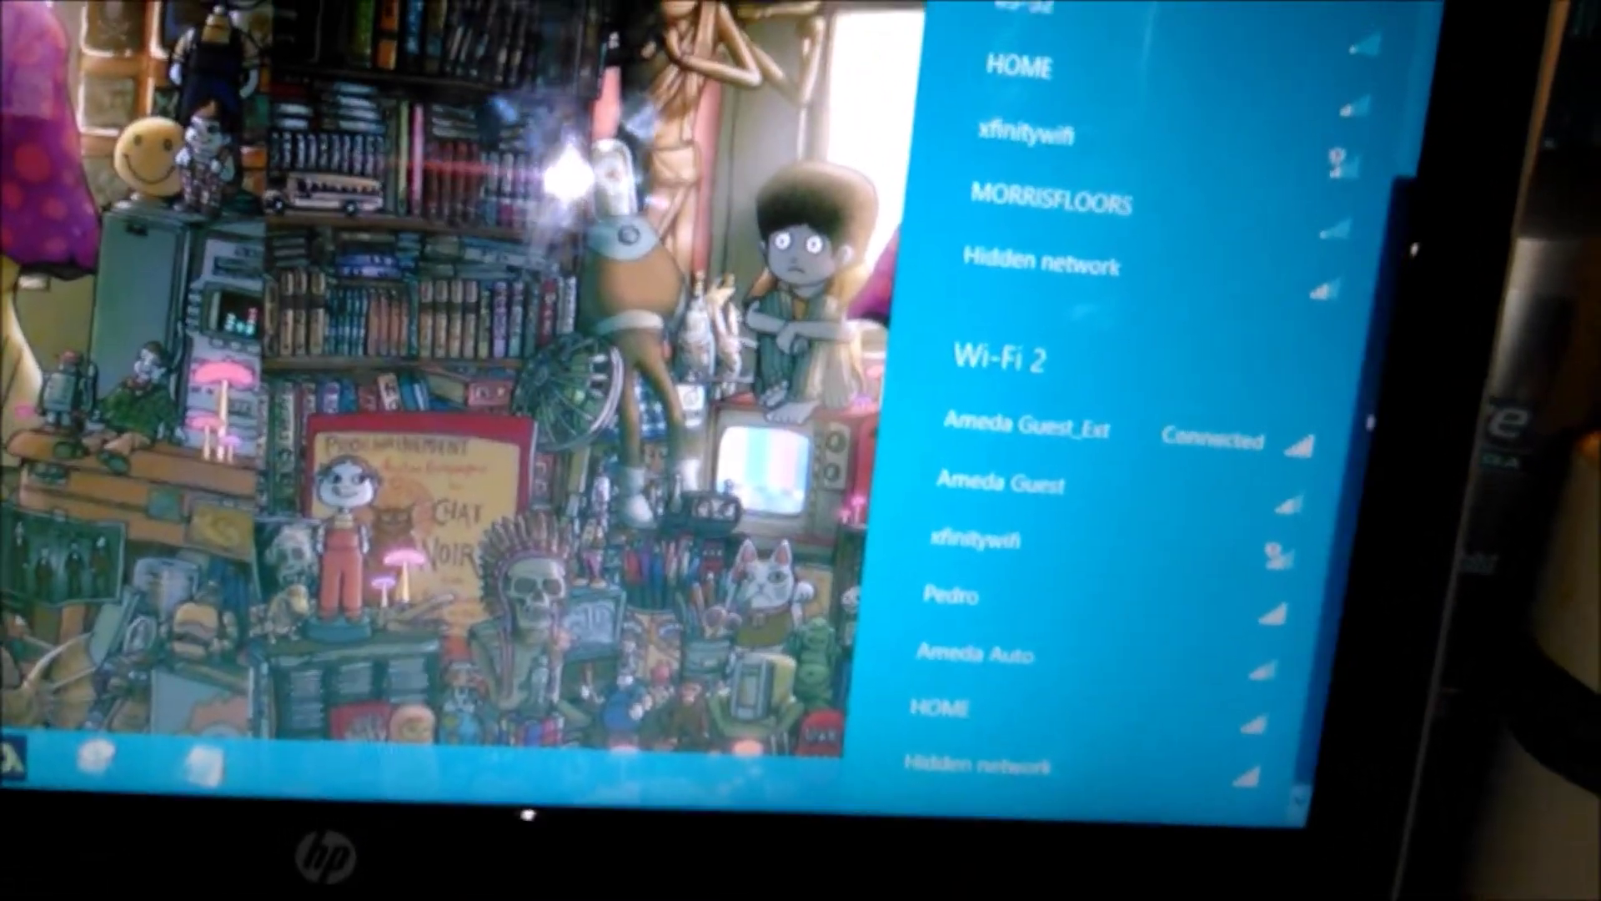
scroll(1126, 376, up, 2)
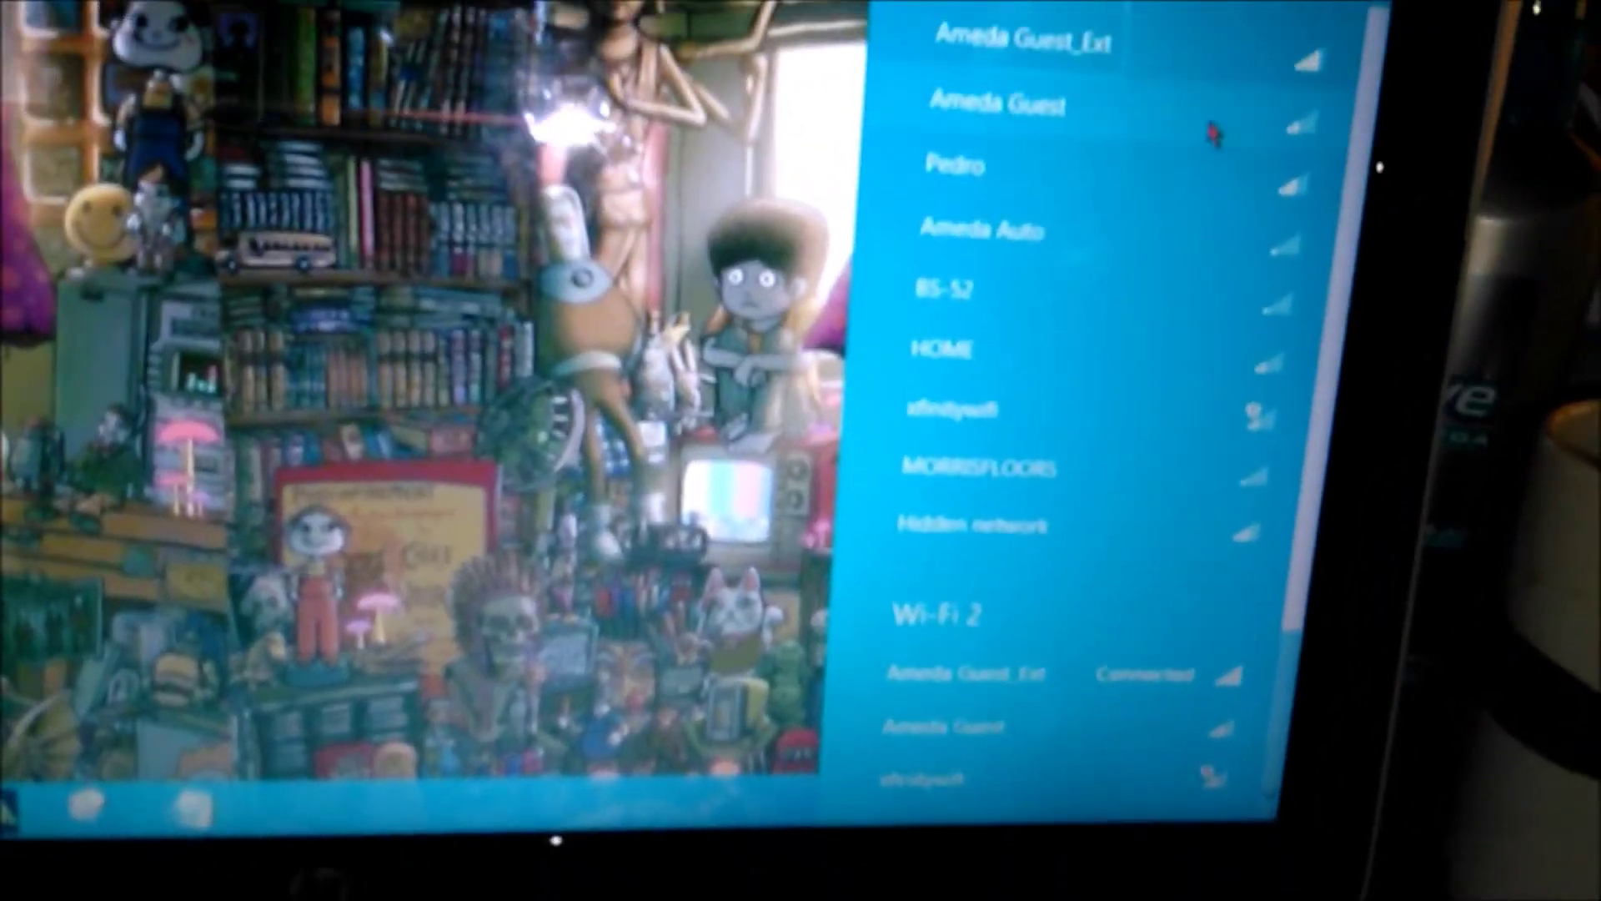